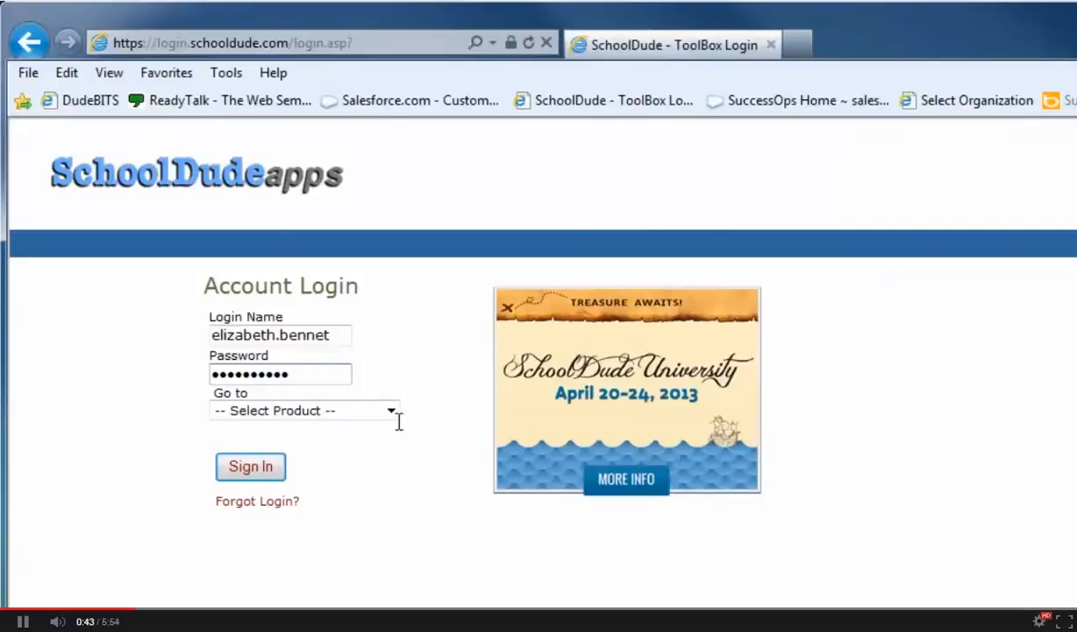
- Choose MaintenanceDirect as the product to go to and sign in to the account
click(391, 413)
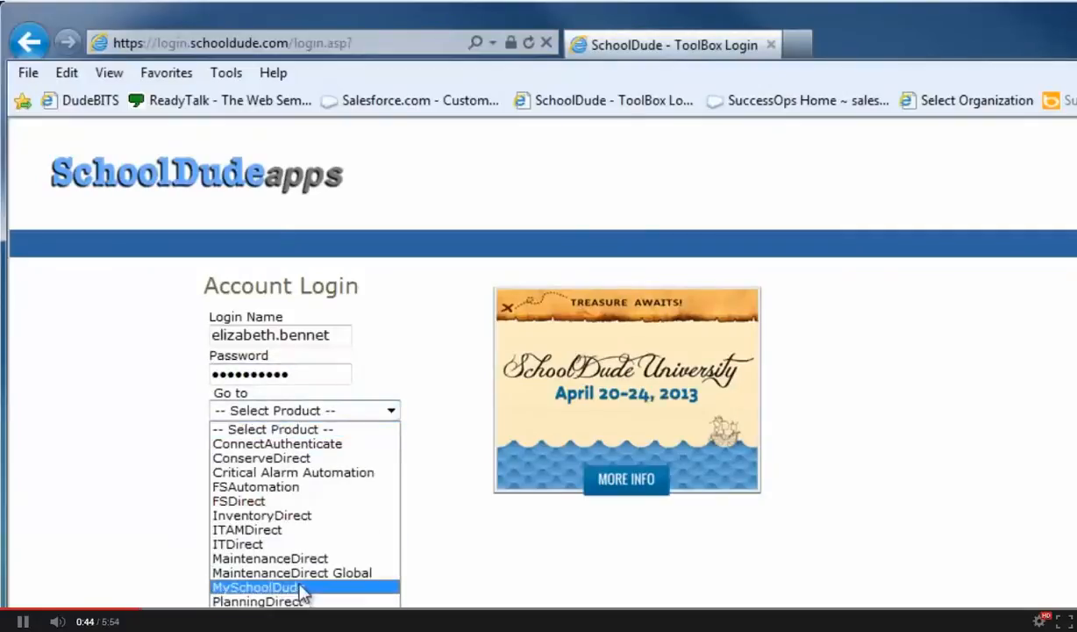
click(298, 559)
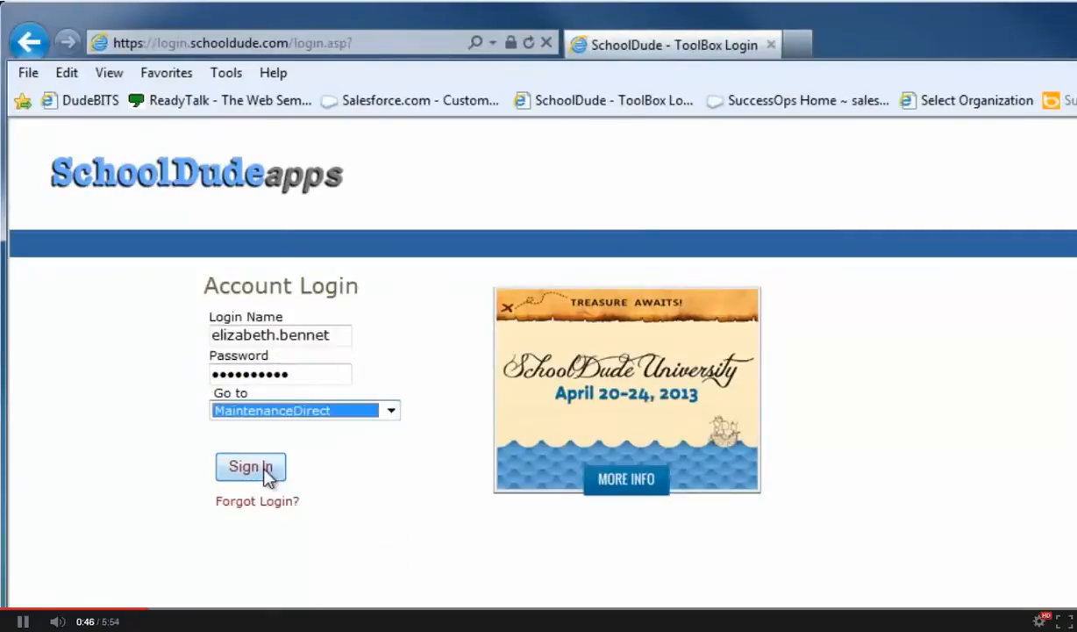
click(267, 472)
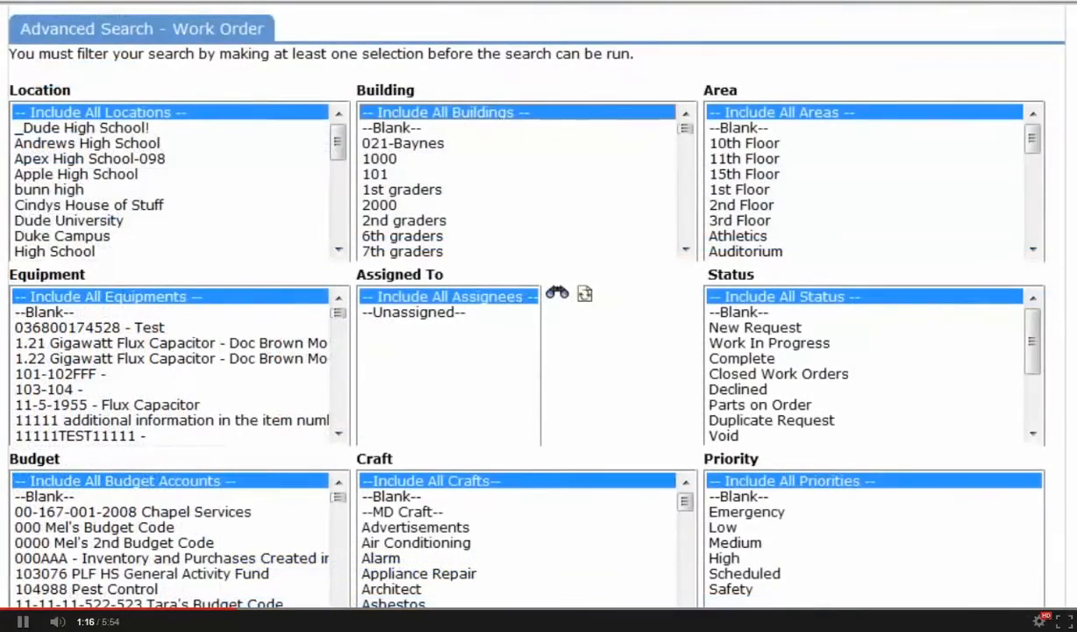
- Review the work order Advanced Search form from the location filters down to the date filters
scroll(539, 307, down, 5)
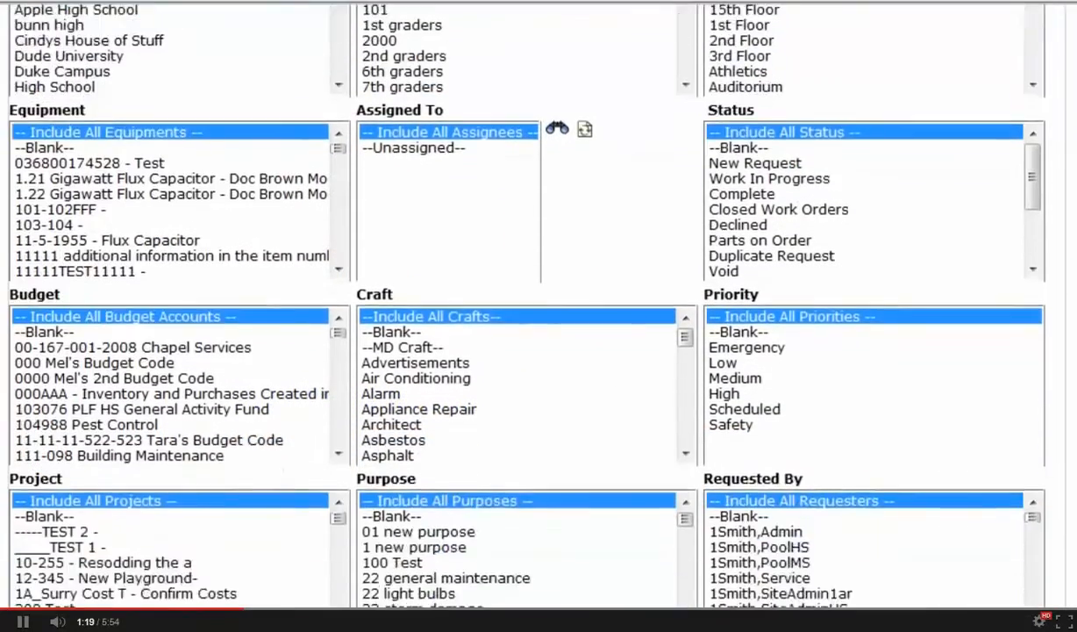
scroll(539, 307, down, 5)
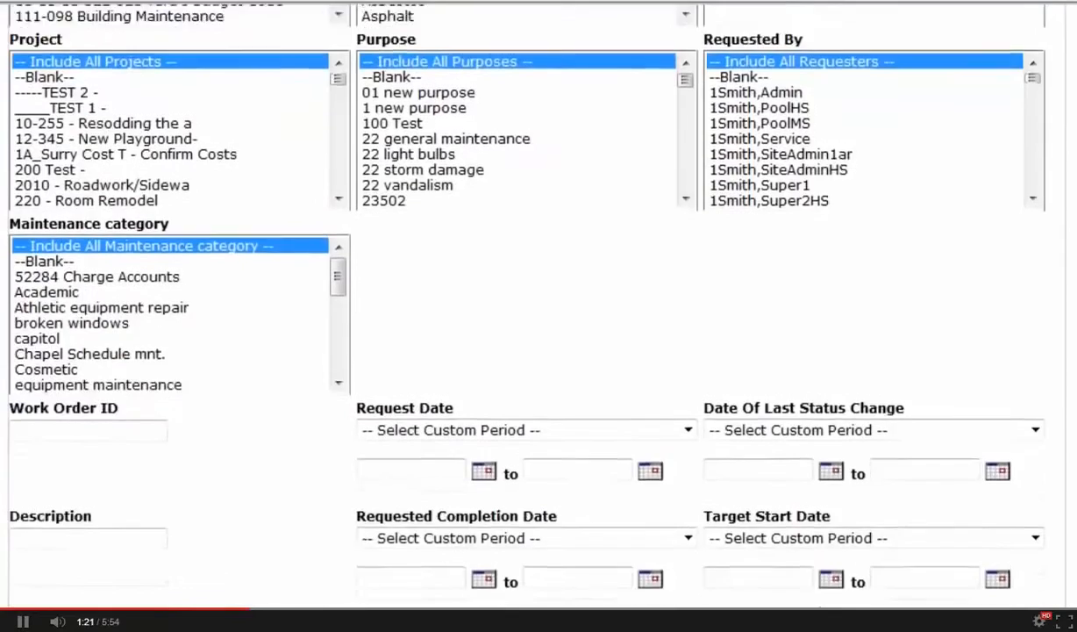
scroll(538, 307, down, 2)
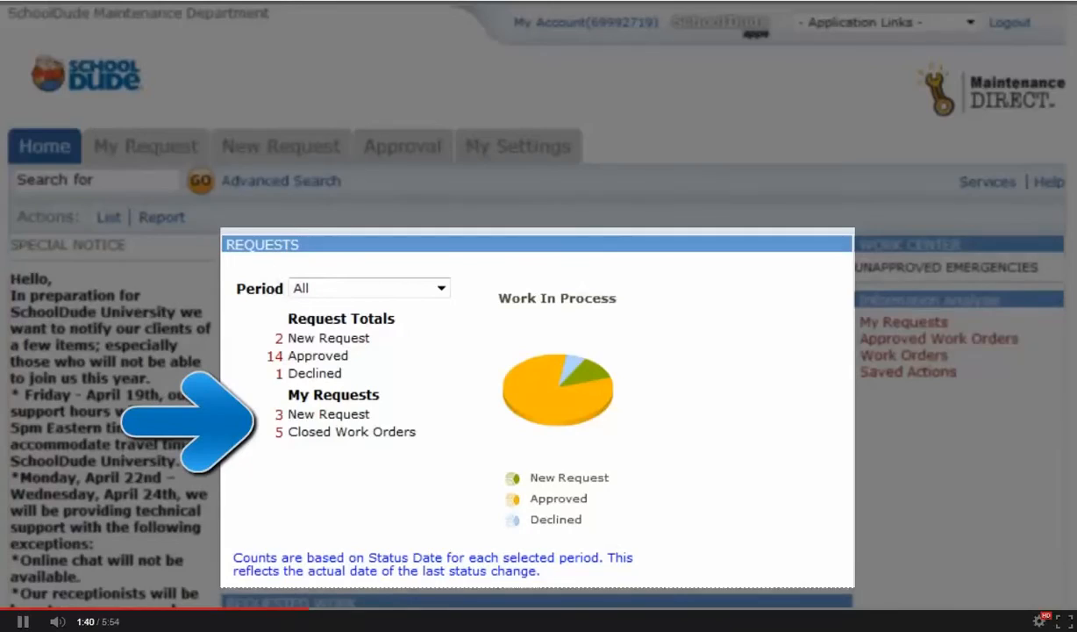
- Examine the requested work on the home page and the update form of the Replace bulb work request
scroll(537, 307, down, 3)
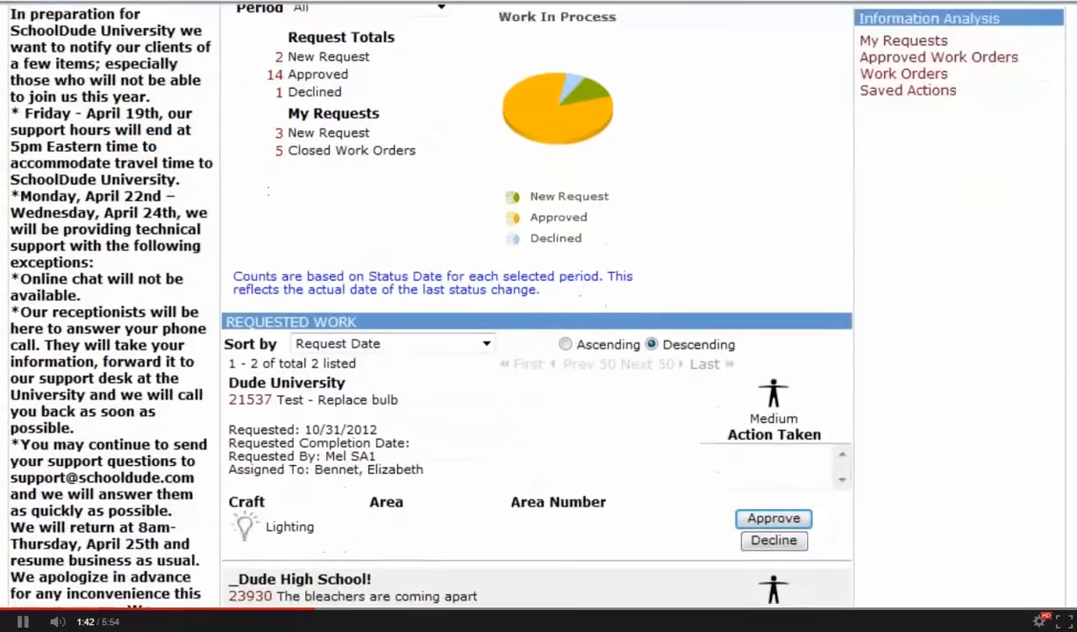
scroll(536, 307, down, 3)
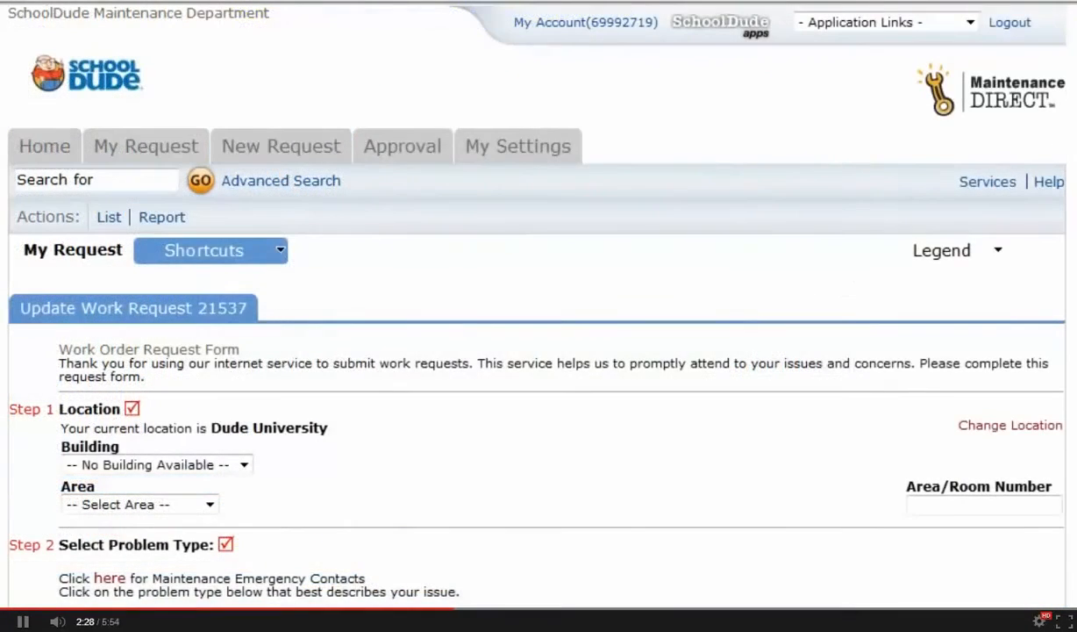
scroll(539, 350, down, 7)
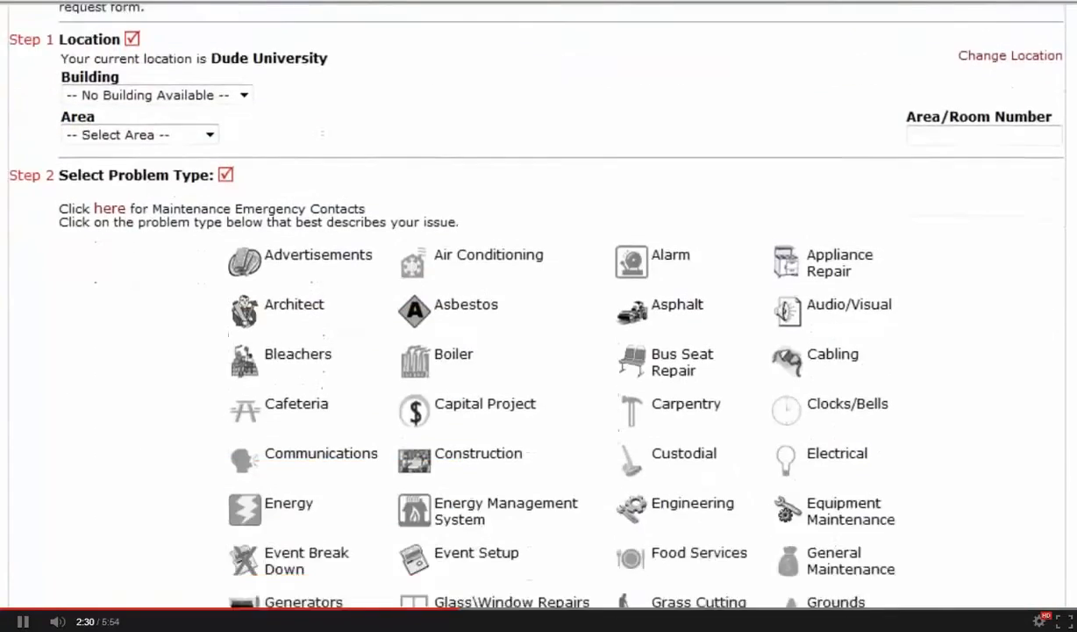
scroll(538, 307, down, 7)
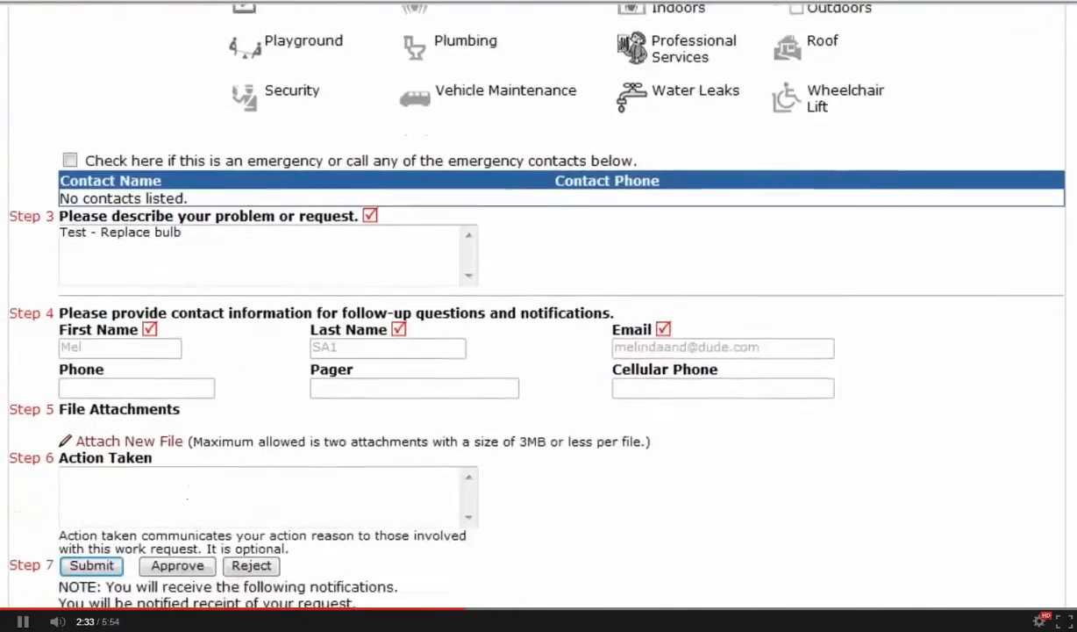
scroll(538, 307, down, 1)
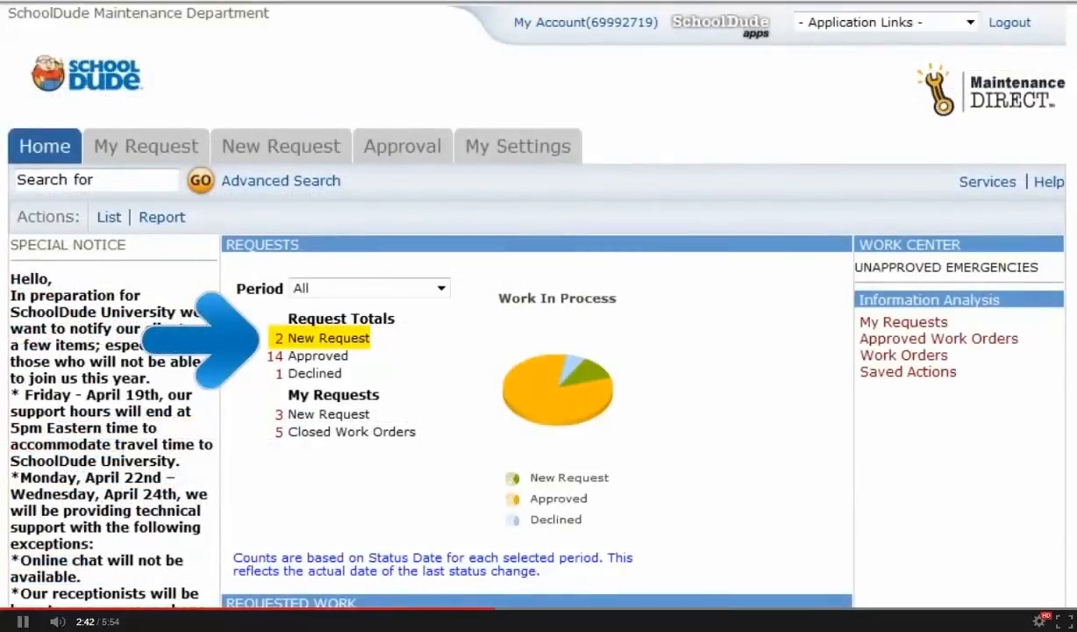
- Approve the unprocessed new request "The bleachers are coming apart" and submit the decision
click(419, 147)
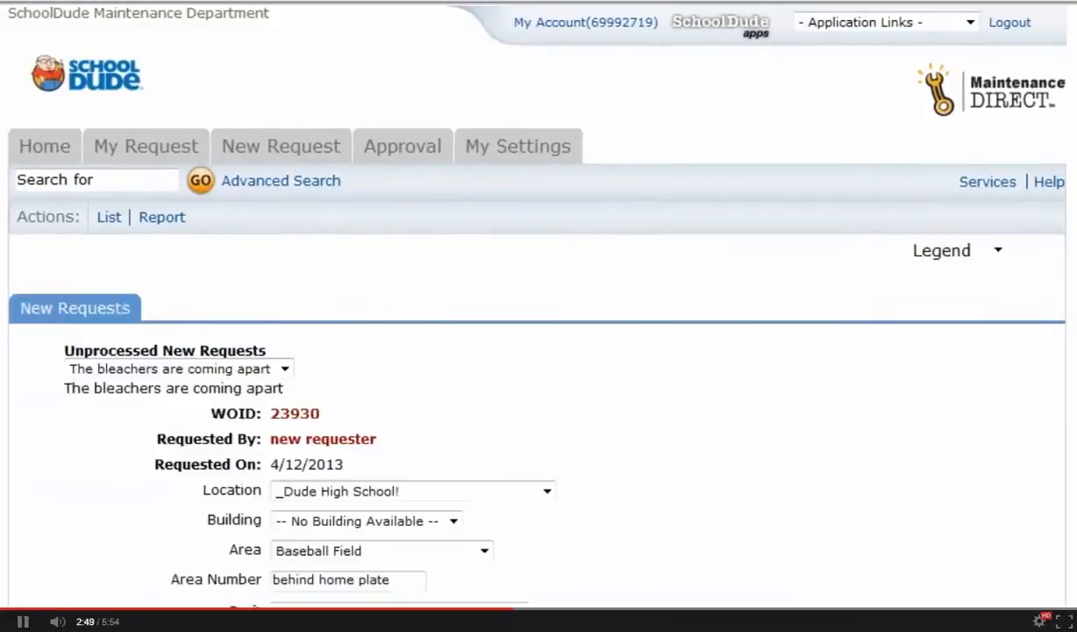
scroll(537, 307, down, 1)
scroll(537, 307, down, 3)
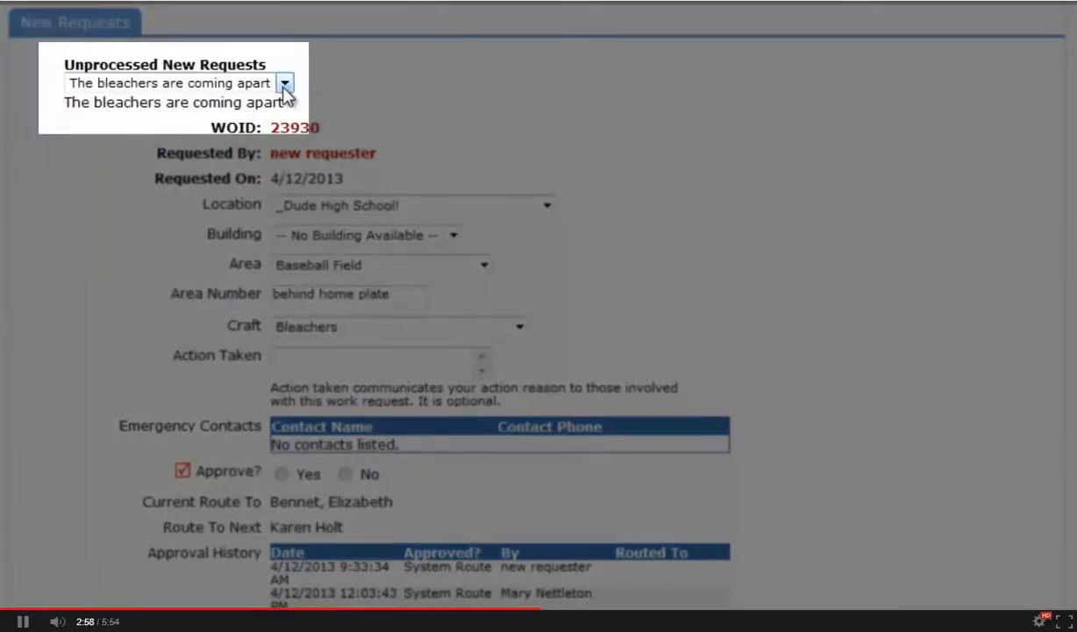
click(284, 84)
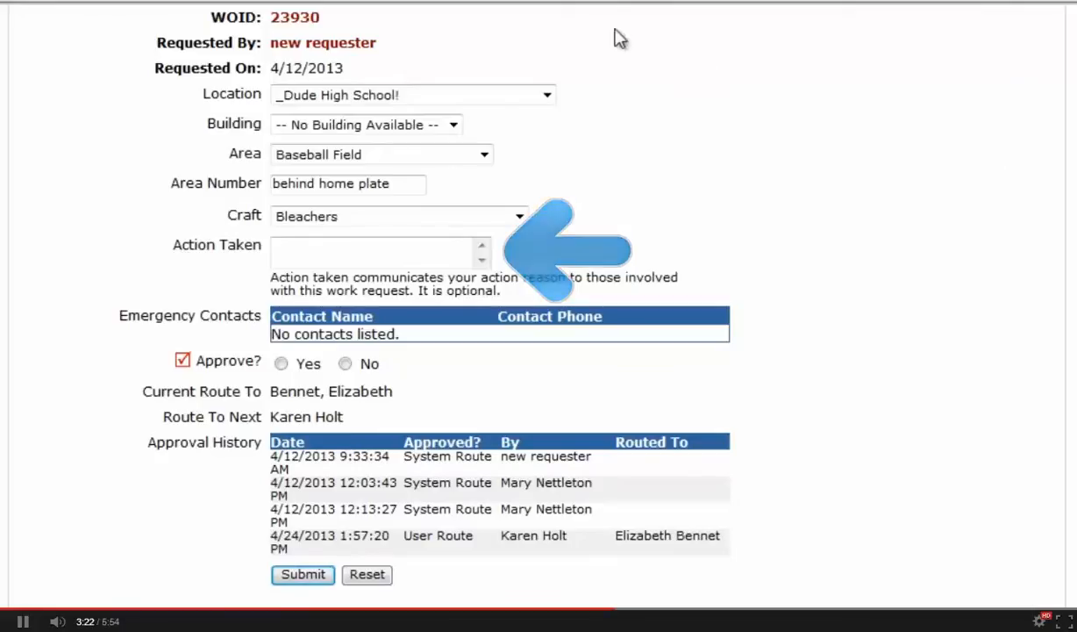
click(281, 364)
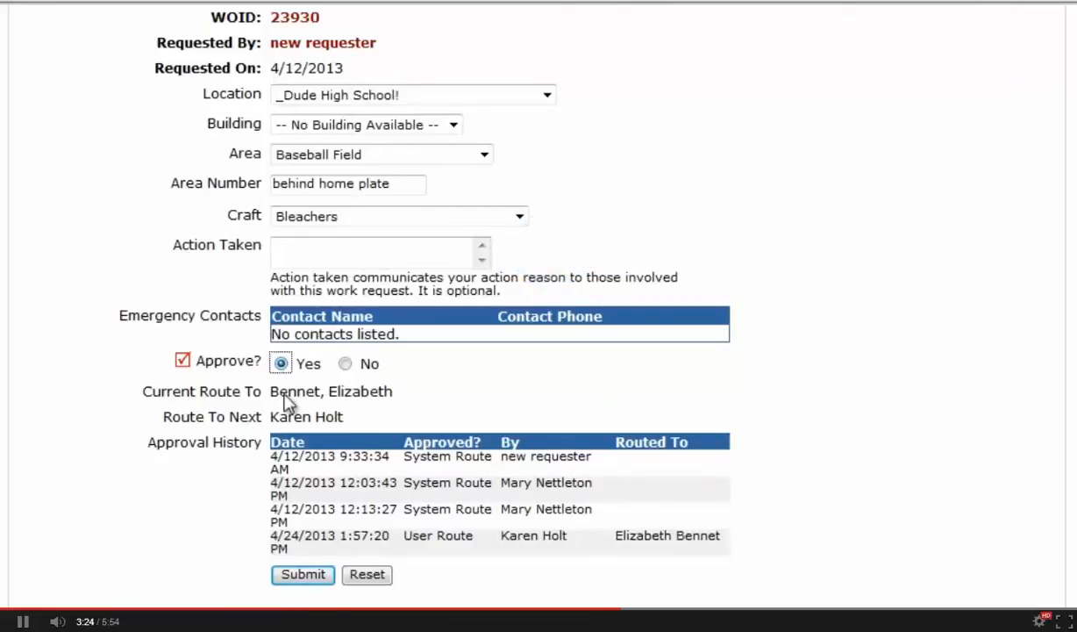
click(299, 577)
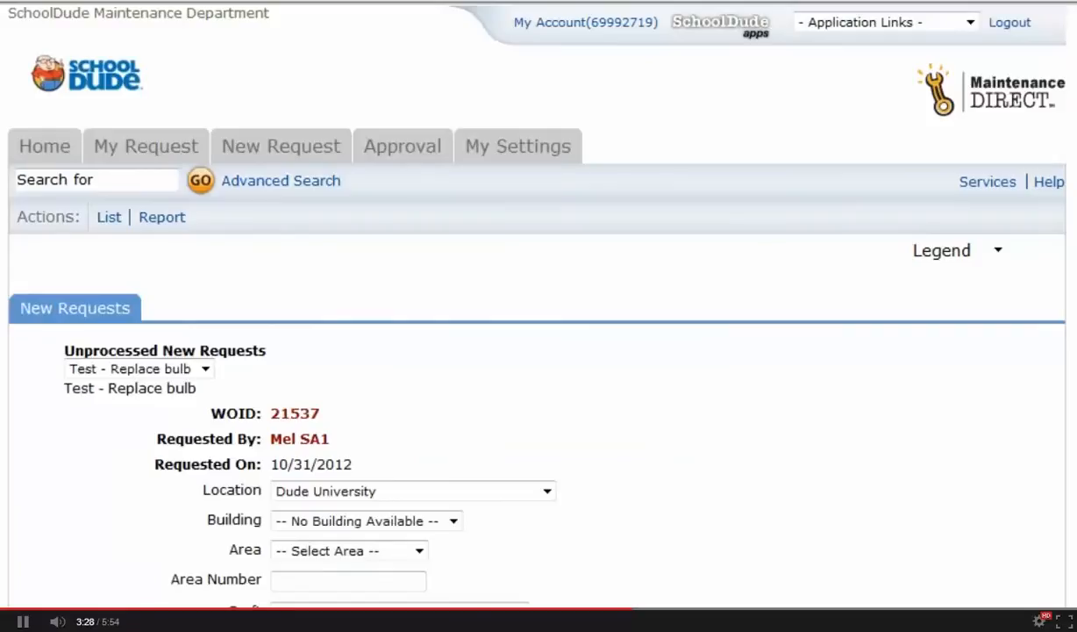
- Start a new work request for Mansfield Park High School, building 101, area Classroom, with area number Rm 125
click(303, 158)
scroll(526, 316, down, 3)
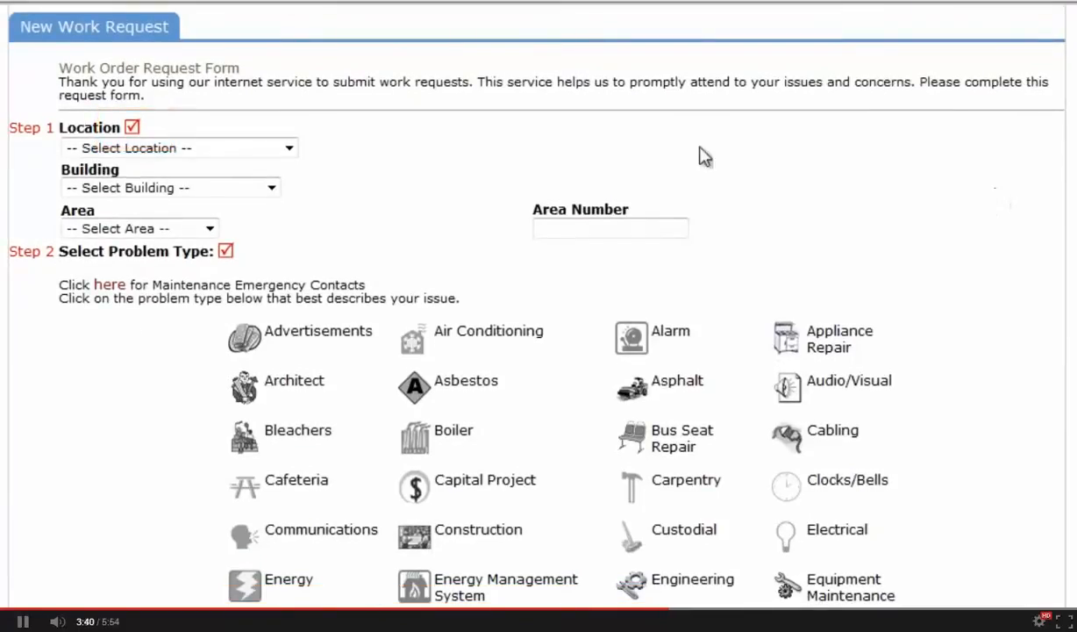
click(290, 148)
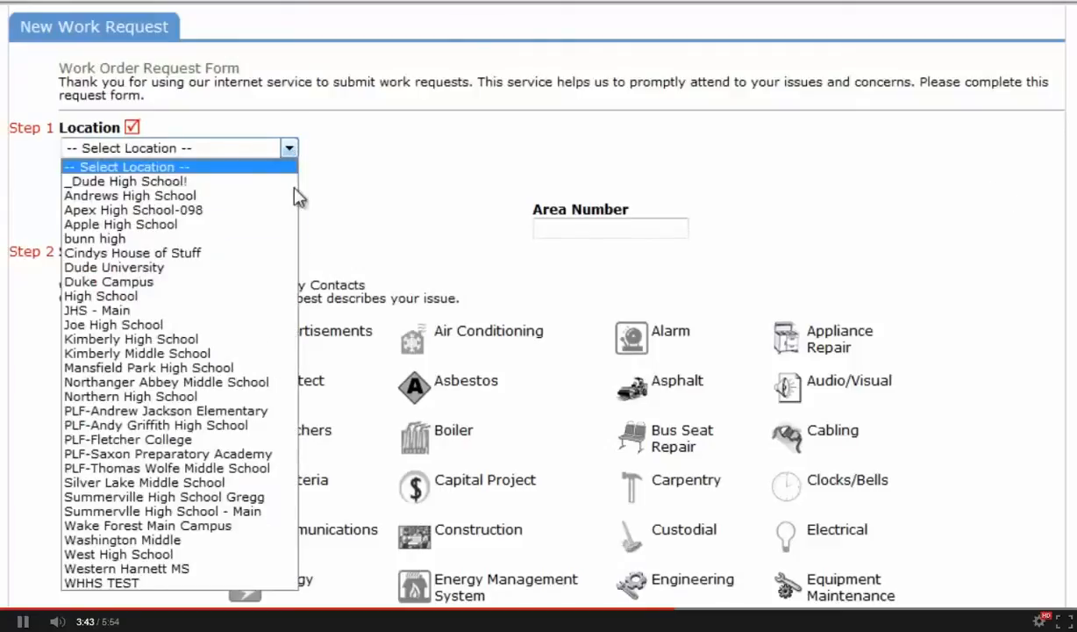
click(276, 367)
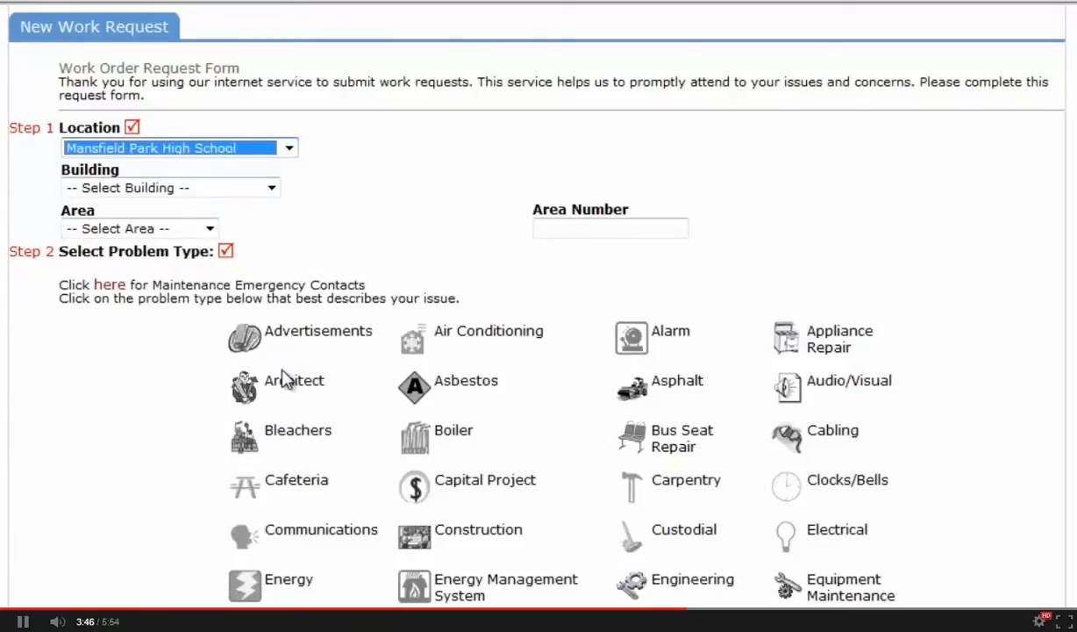
click(271, 188)
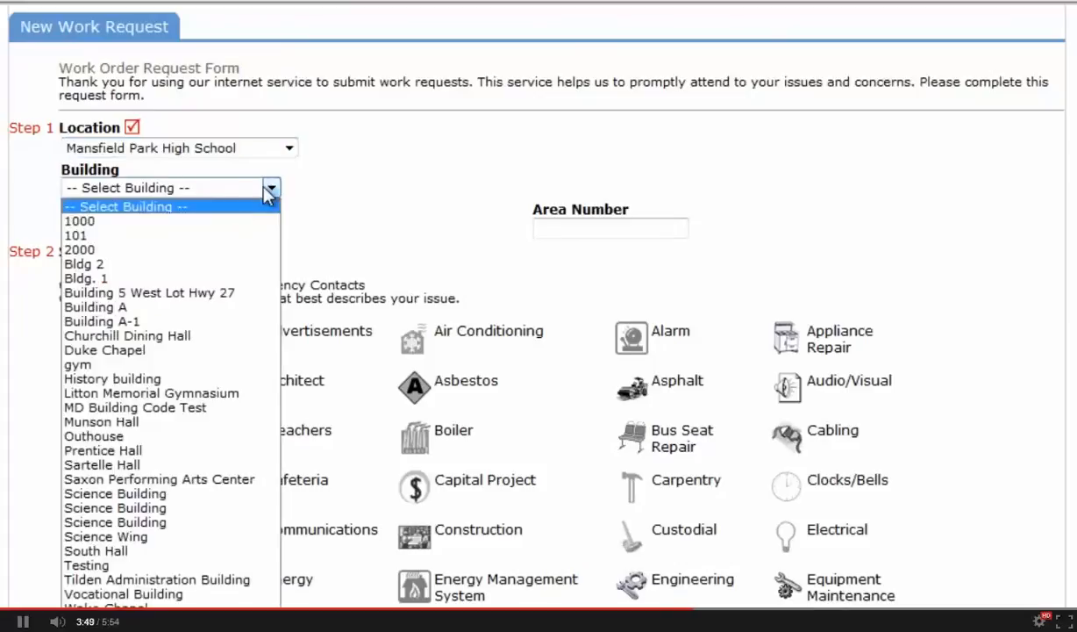
click(240, 235)
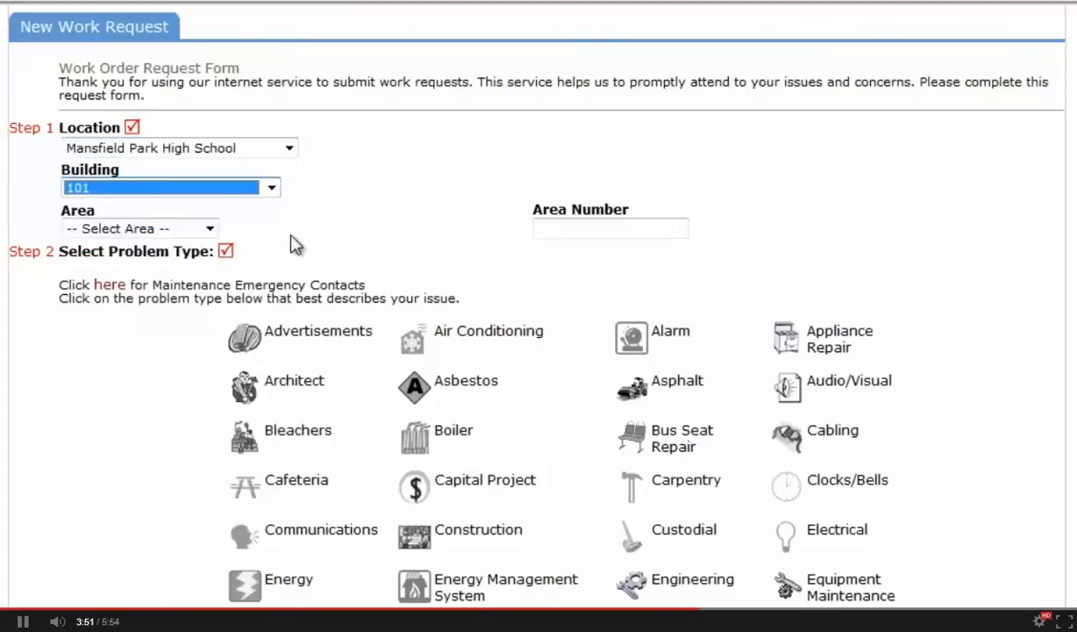
click(209, 228)
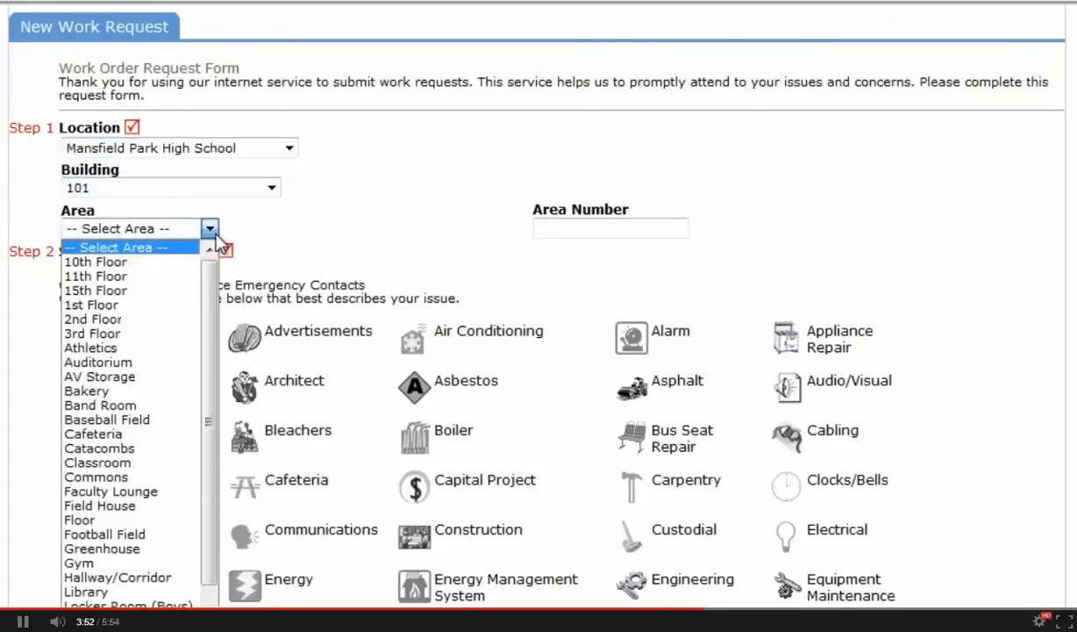
click(137, 460)
click(579, 231)
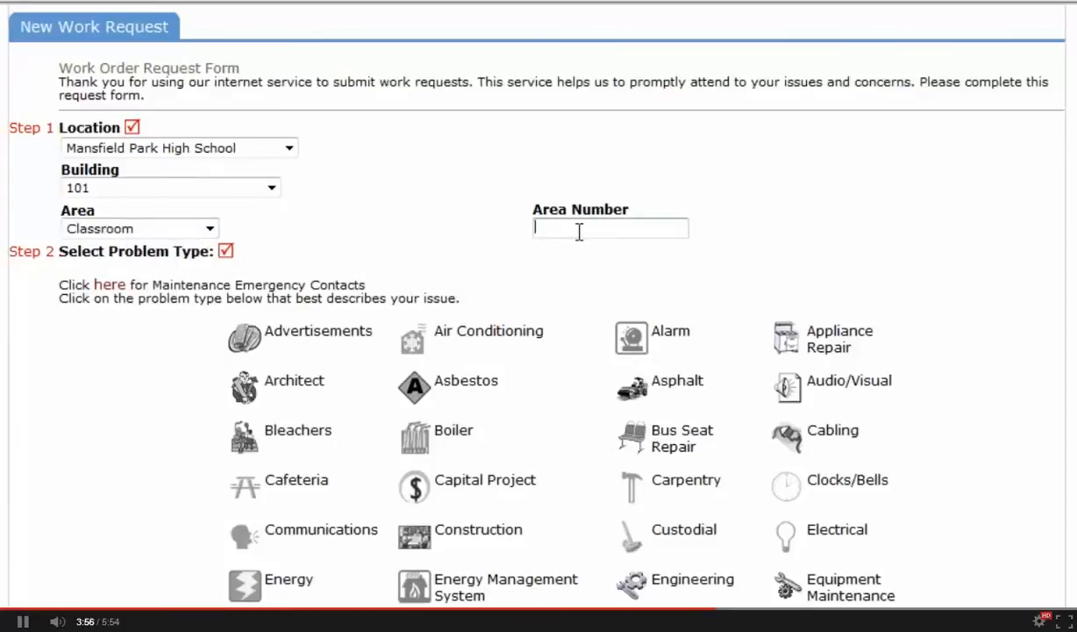
text(Rm 125)
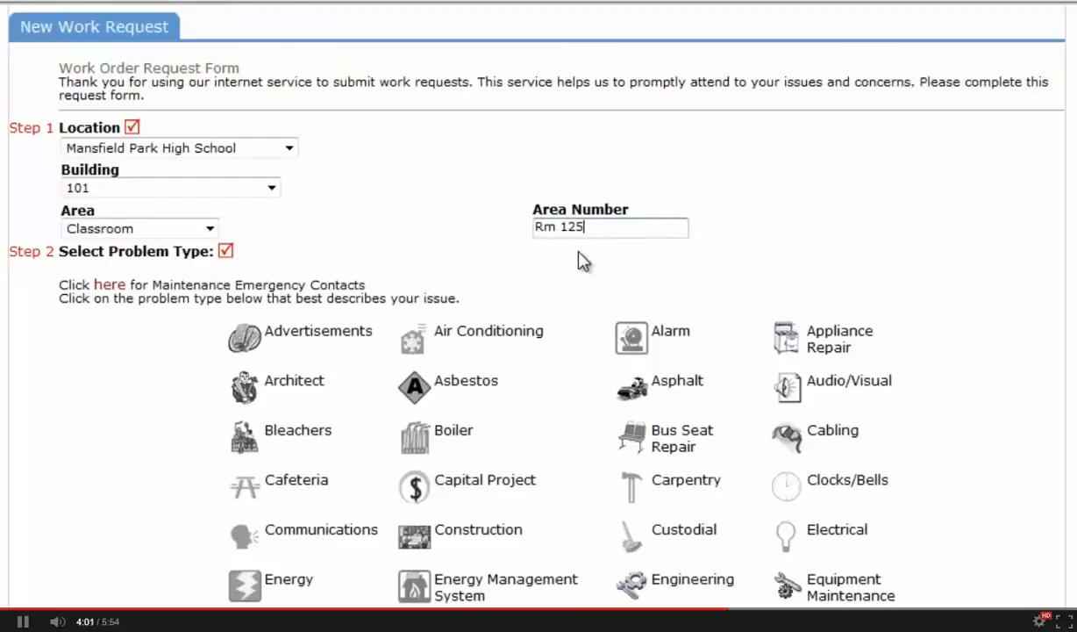
- Set the problem type to Air Conditioning, describe it as "AC is not working. Very hot in this classroom." and submit the request
scroll(539, 316, down, 5)
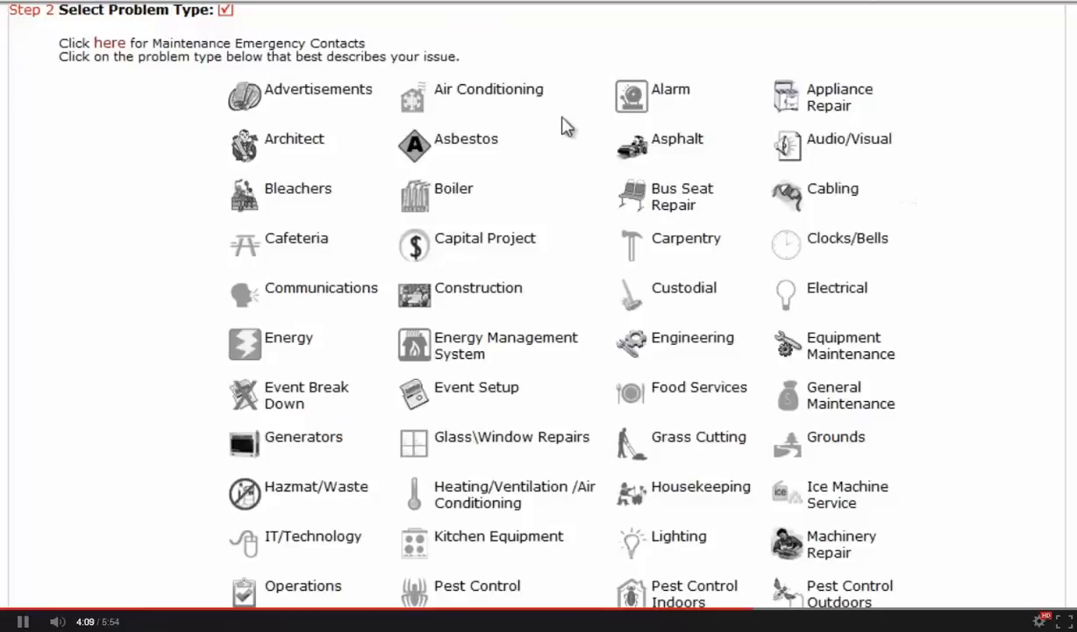
click(414, 99)
text(AC)
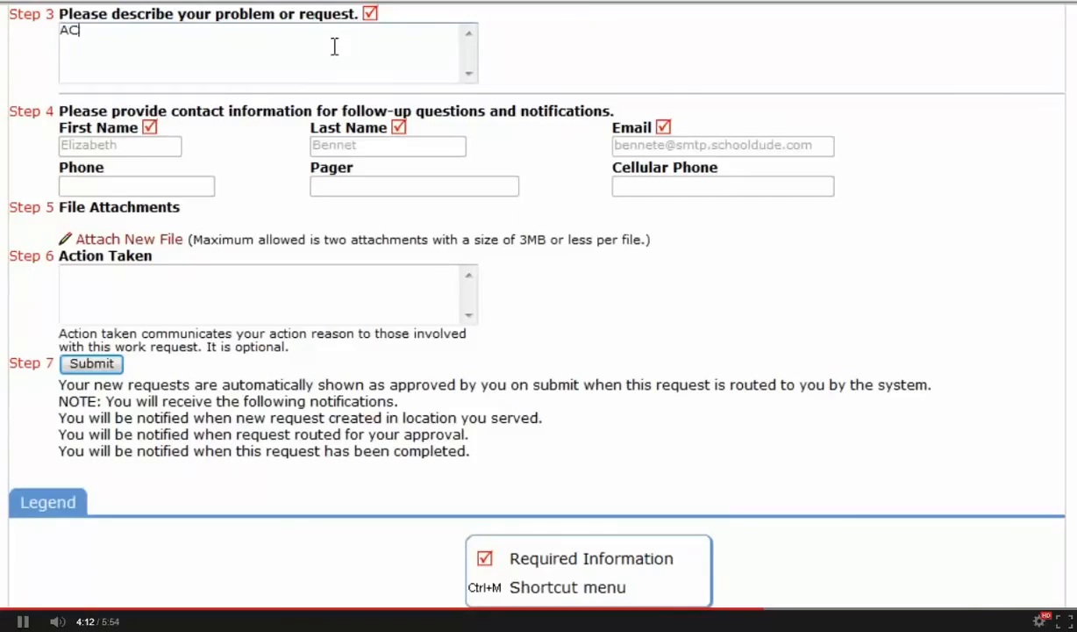
text( is not work)
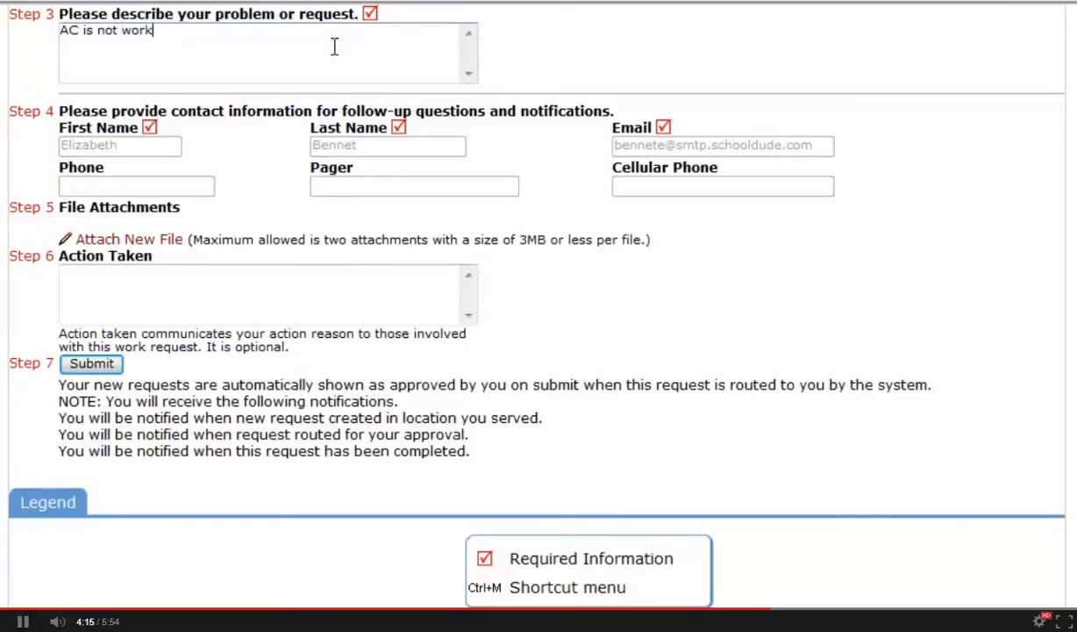
text(ing.  Very hot in this cla)
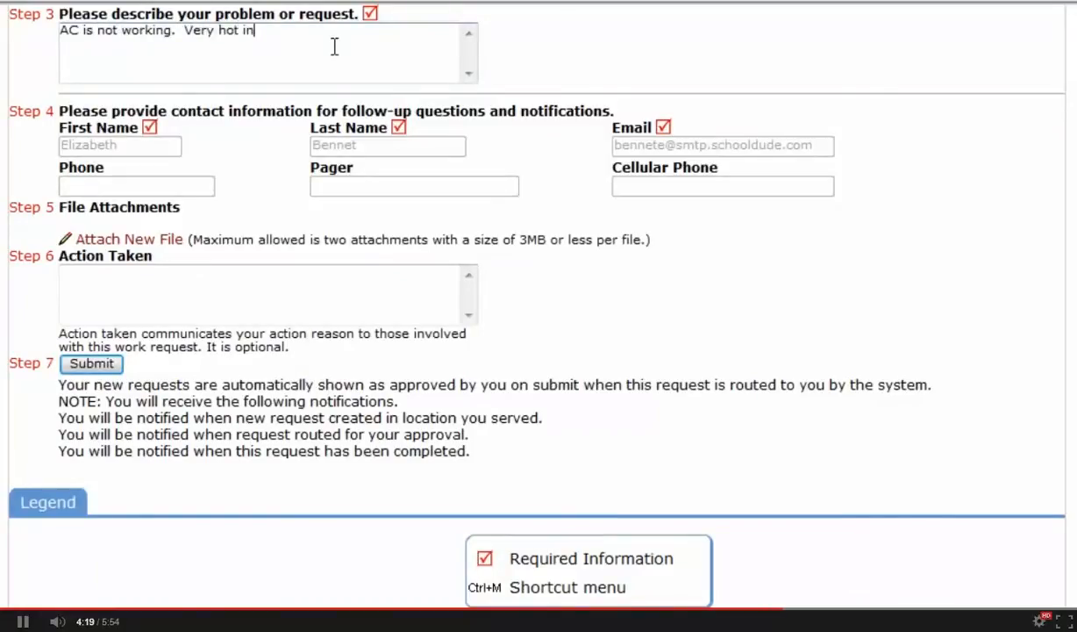
text(ssroom.)
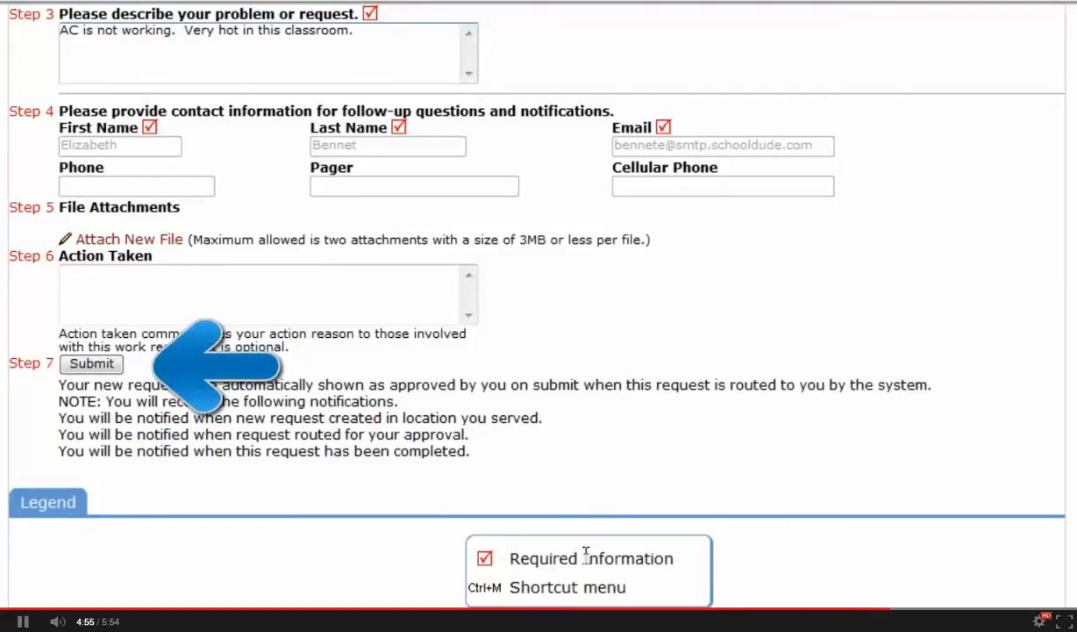
click(91, 365)
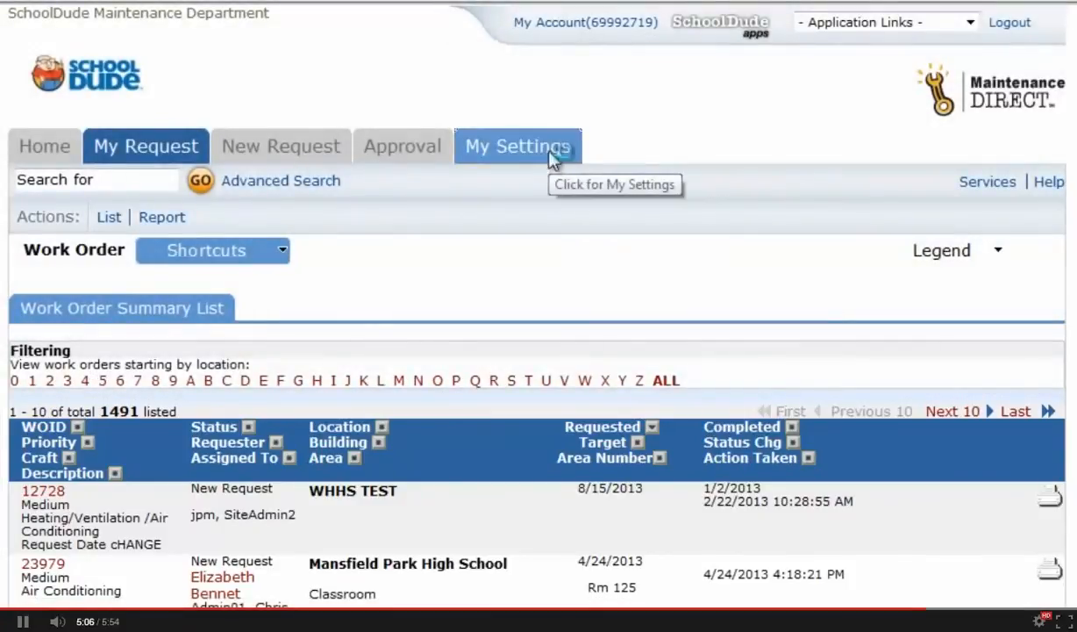
- Open the personal settings and review the contact, notification, assigned location and password fields
click(551, 158)
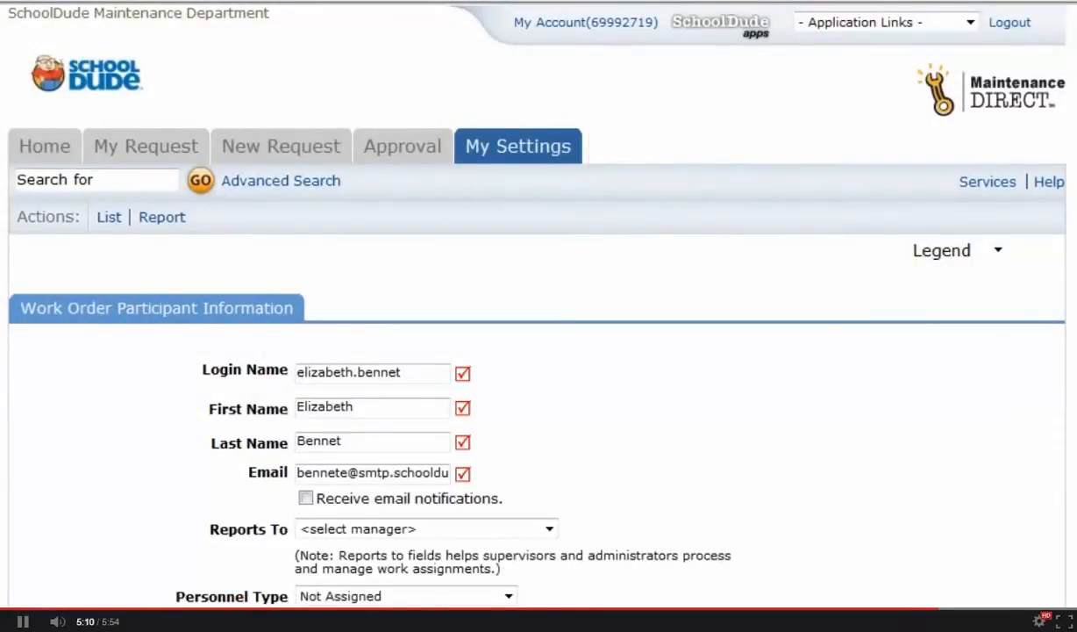
scroll(539, 350, down, 6)
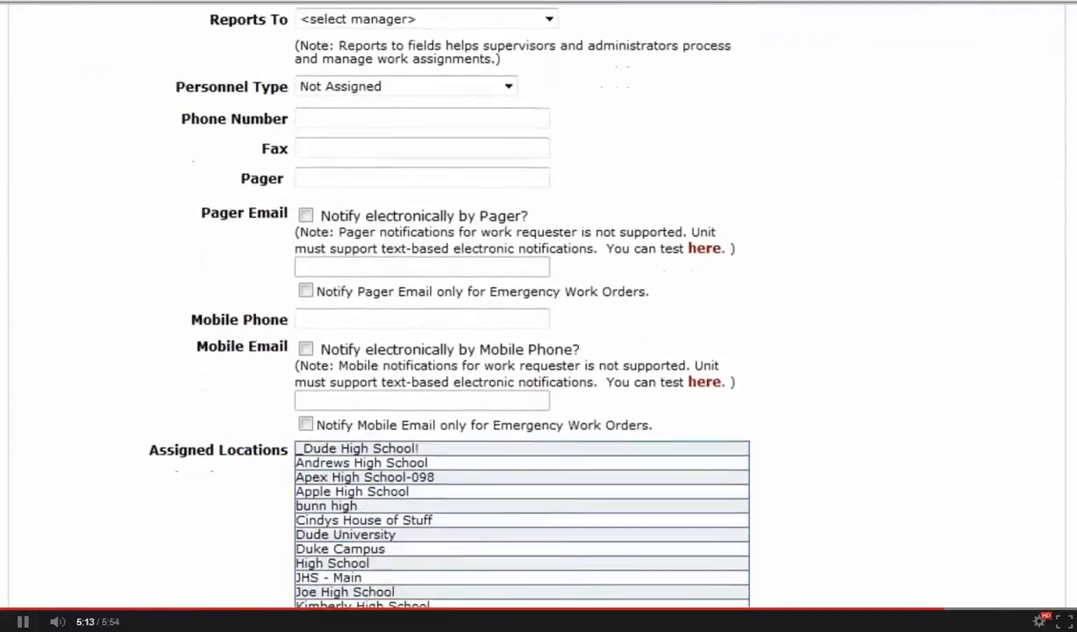
scroll(539, 316, down, 5)
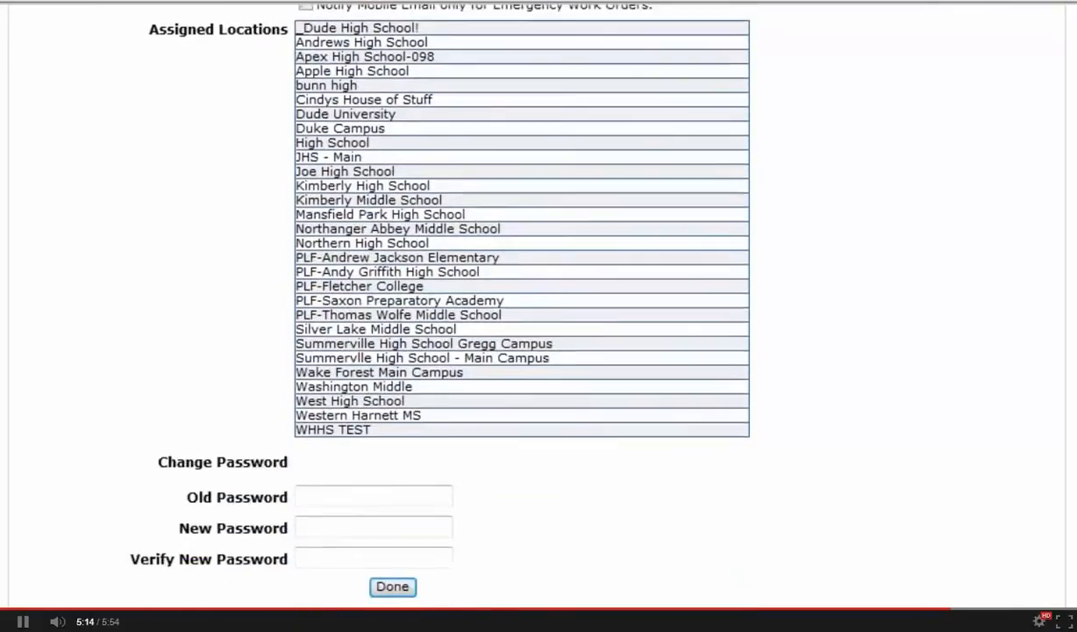